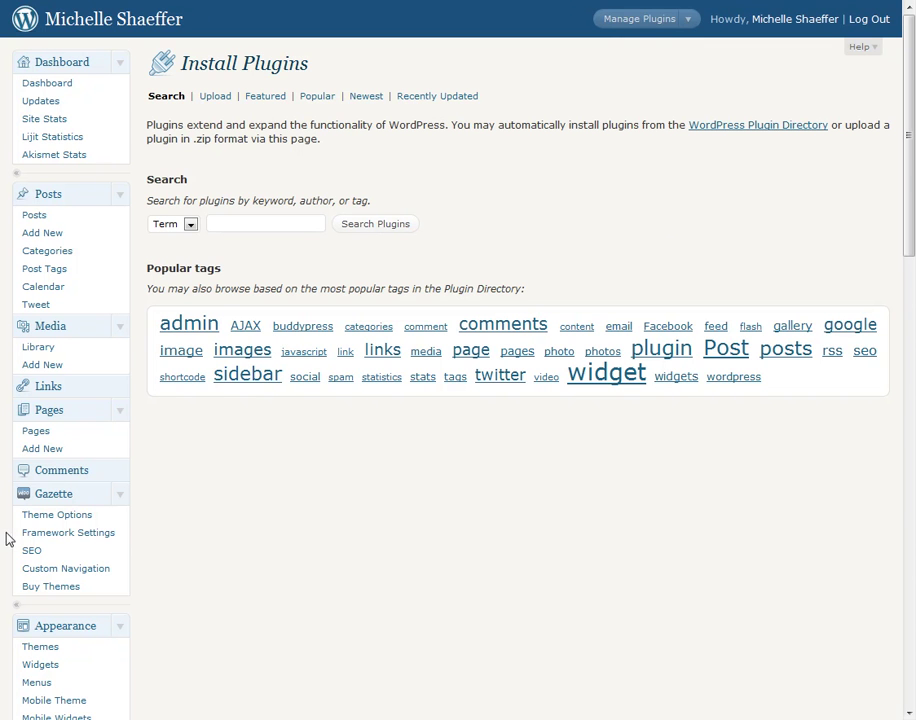
# Step: Scroll through the Broken Link Checker plugin directory listing
pyautogui.scroll(-3, 44, 544)
# Step: Enter 'broken link checker' in the Install Plugins search field
pyautogui.scroll(-1, 44, 410)
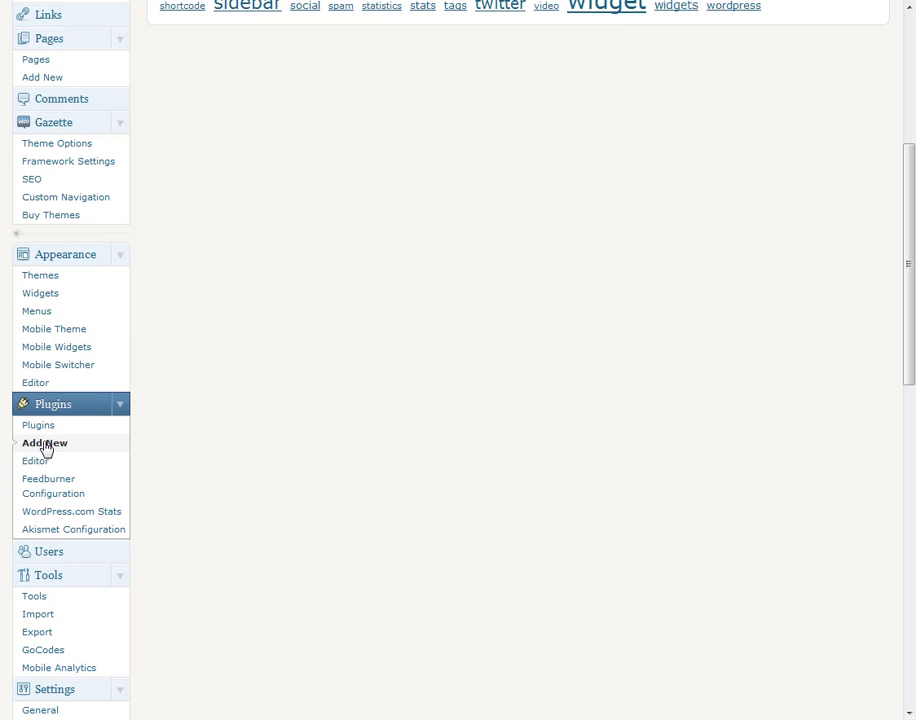
pyautogui.scroll(1, 403, 450)
pyautogui.scroll(3, 413, 419)
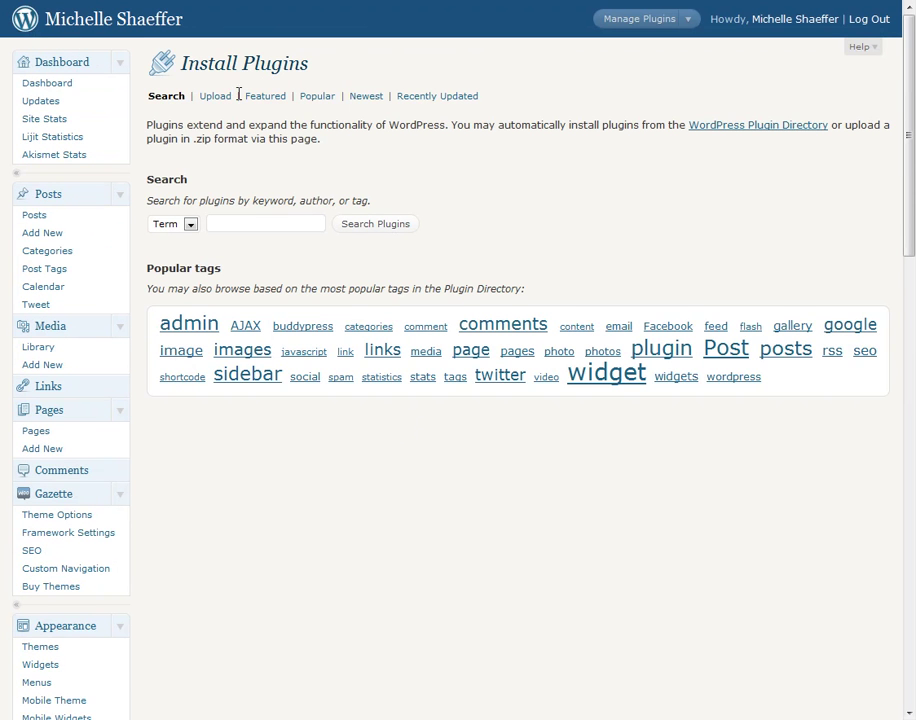
pyautogui.click(239, 223)
pyautogui.write('broken link chec')
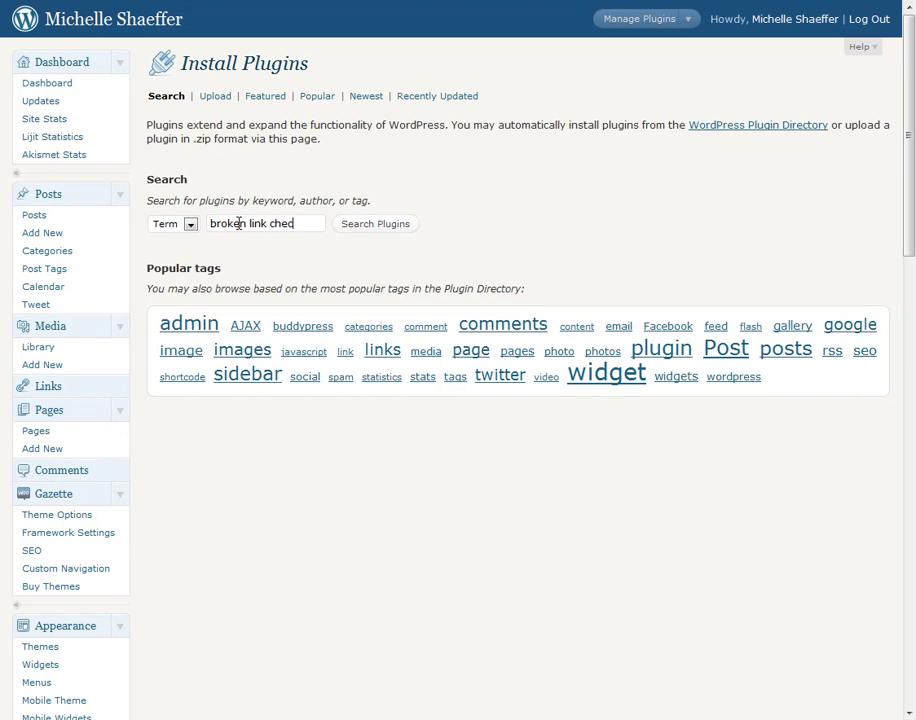
pyautogui.write('ker')
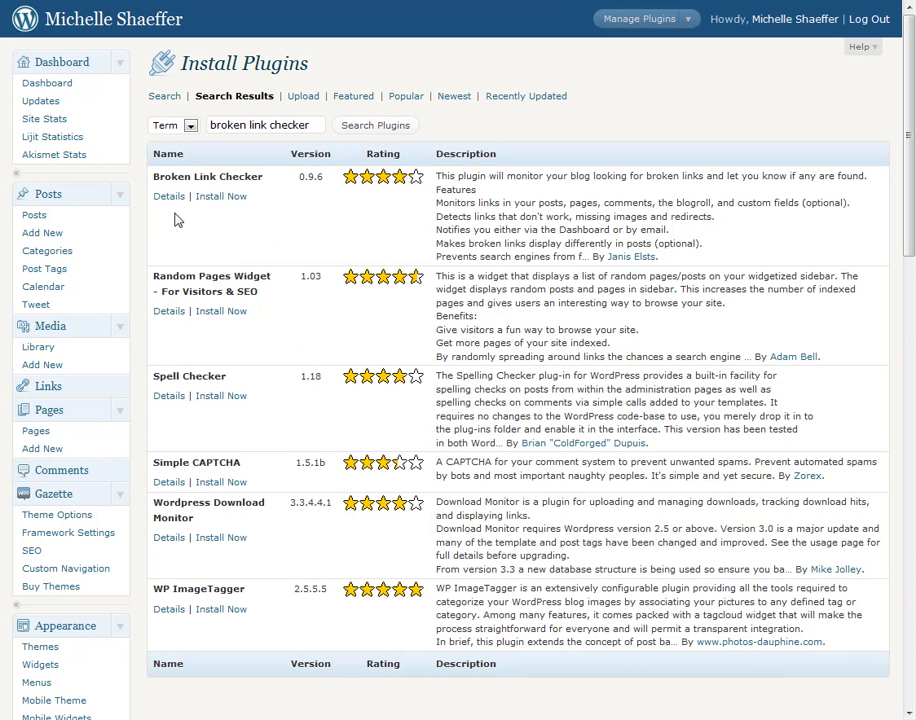
# Step: Install Broken Link Checker 0.9.6, confirm with OK, and activate the plugin
pyautogui.click(212, 200)
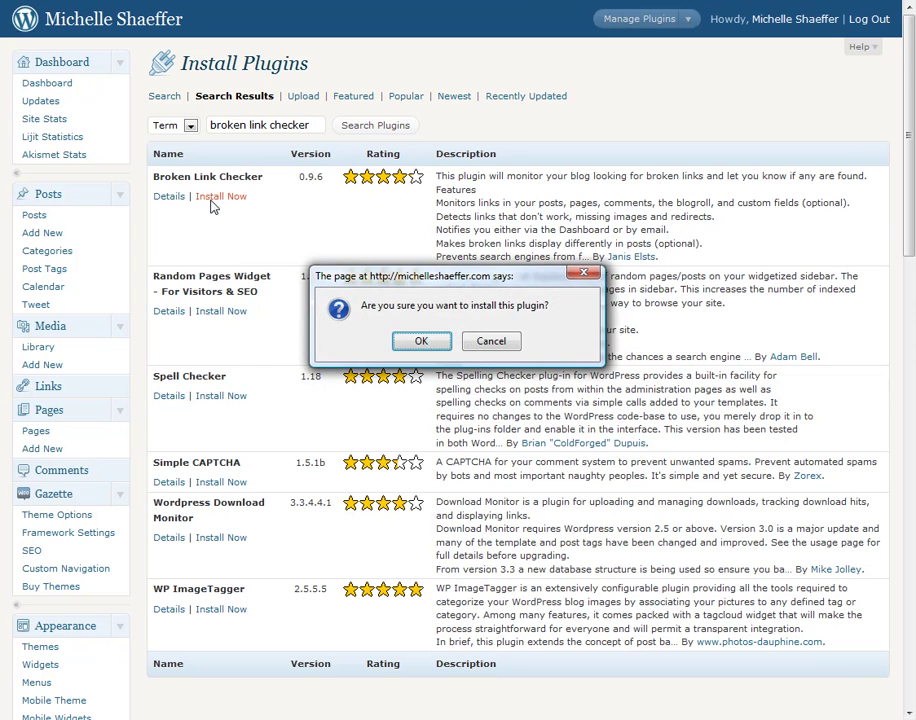
pyautogui.click(421, 342)
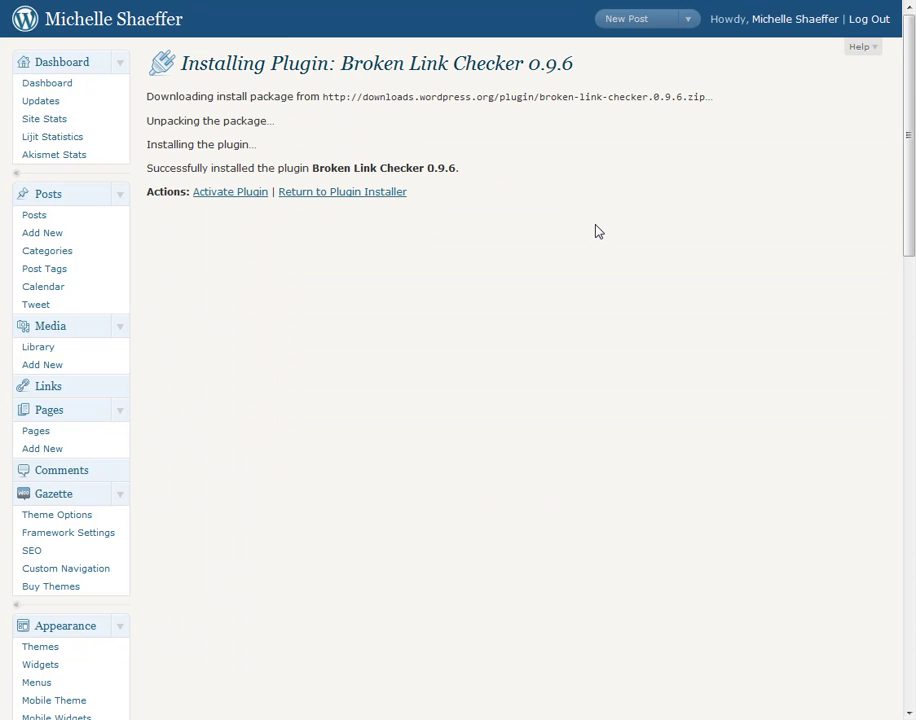
pyautogui.click(230, 193)
pyautogui.click(592, 195)
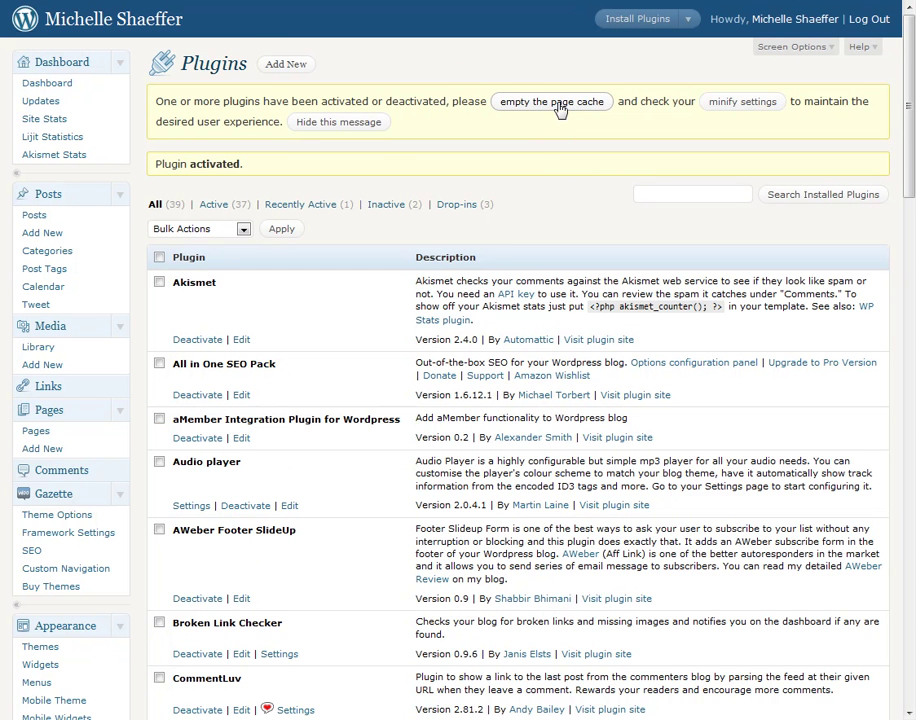
# Step: Empty the page cache from the yellow post-activation notice
pyautogui.click(560, 104)
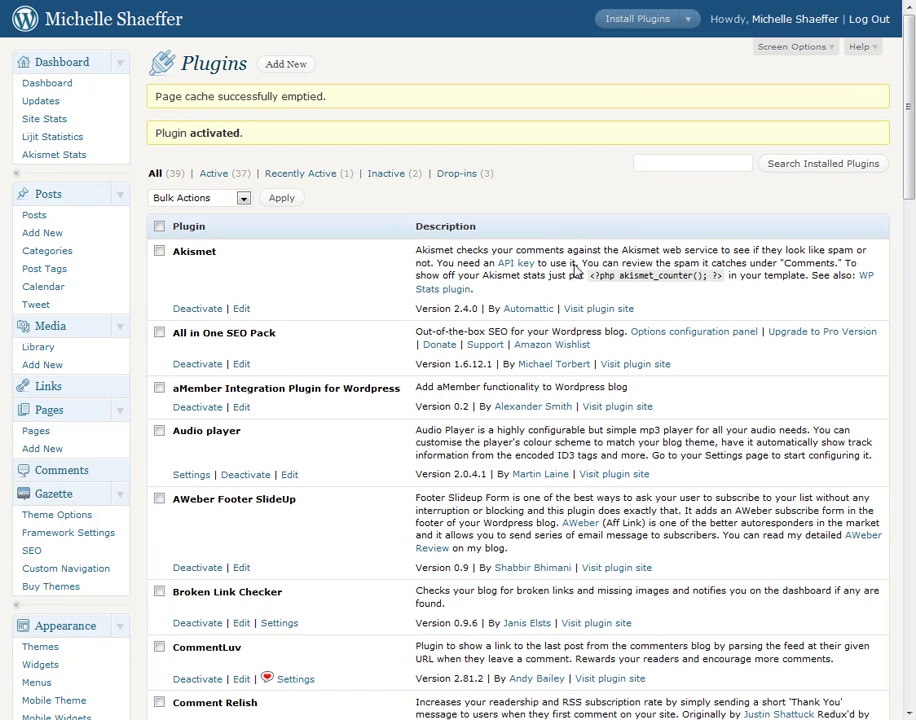
# Step: Collapse the sidebar submenus from Dashboard through nrelate, then open Tools > Broken Links
pyautogui.click(120, 62)
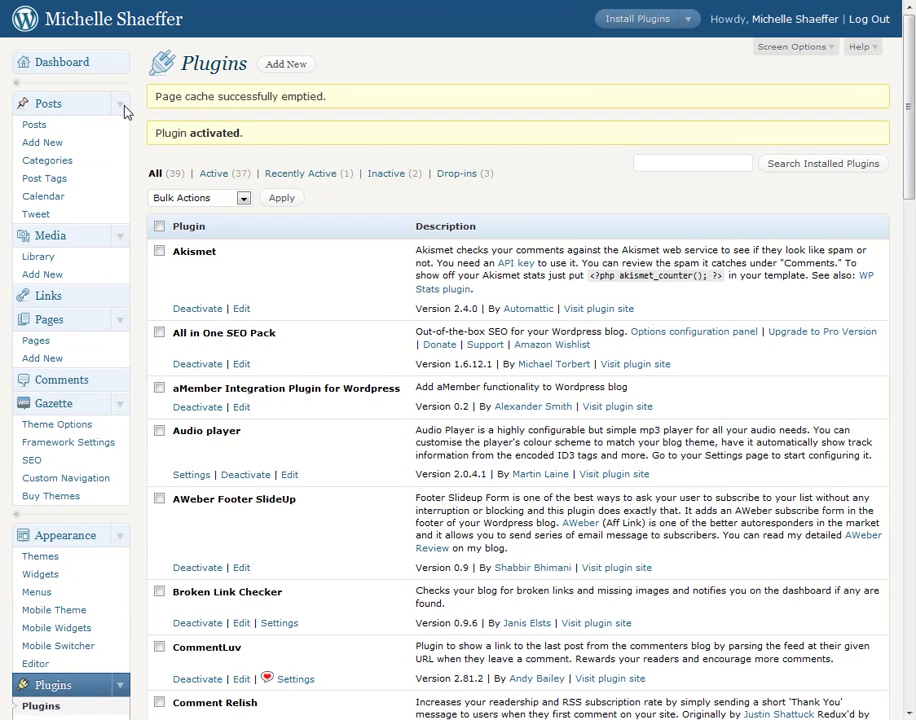
pyautogui.click(122, 106)
pyautogui.click(121, 130)
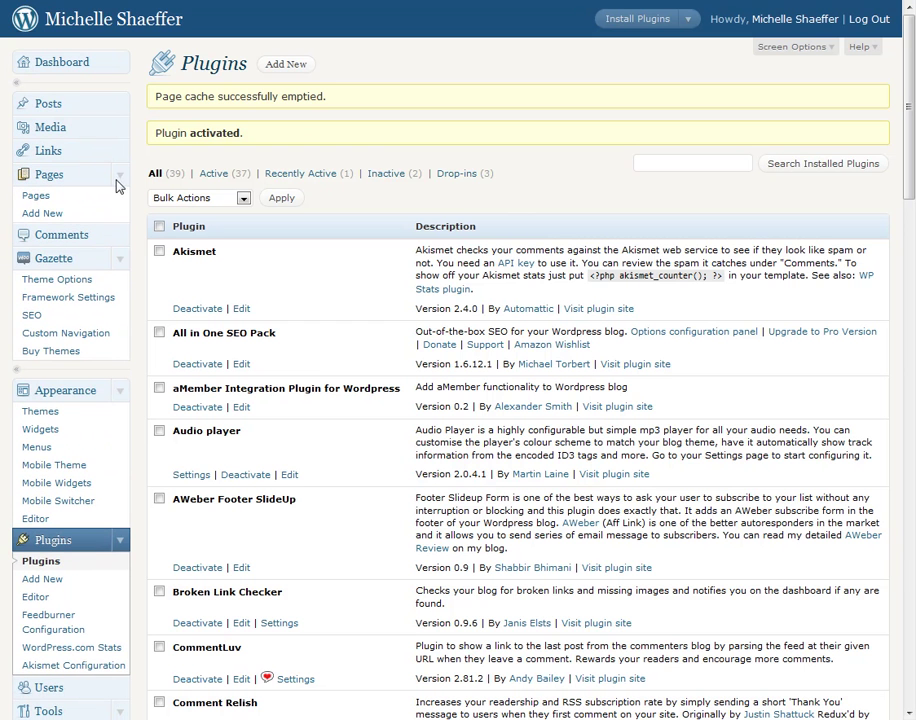
pyautogui.click(120, 178)
pyautogui.click(120, 225)
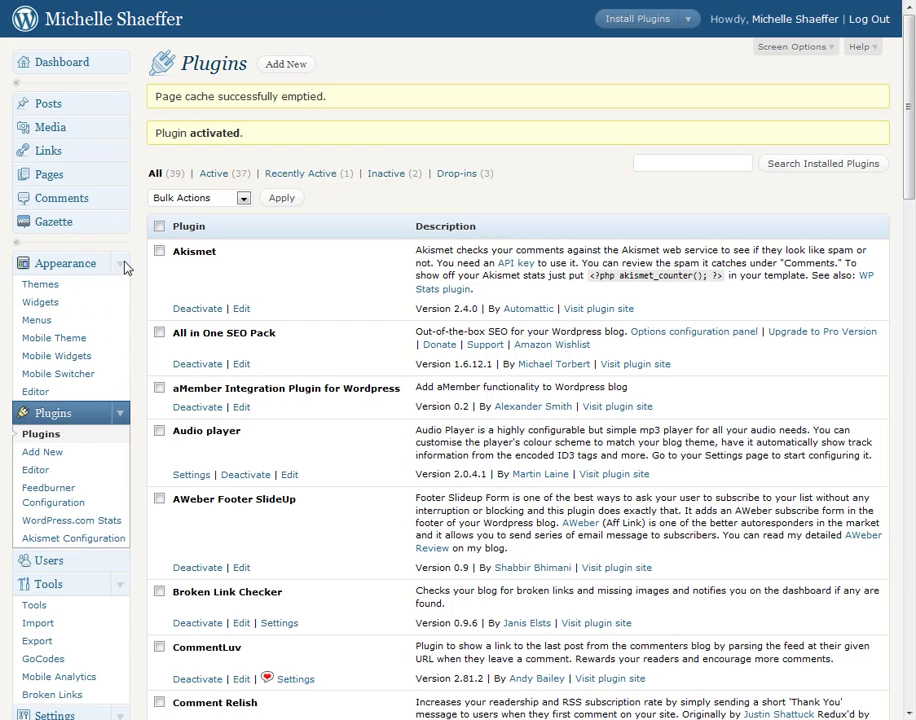
pyautogui.click(121, 264)
pyautogui.click(120, 287)
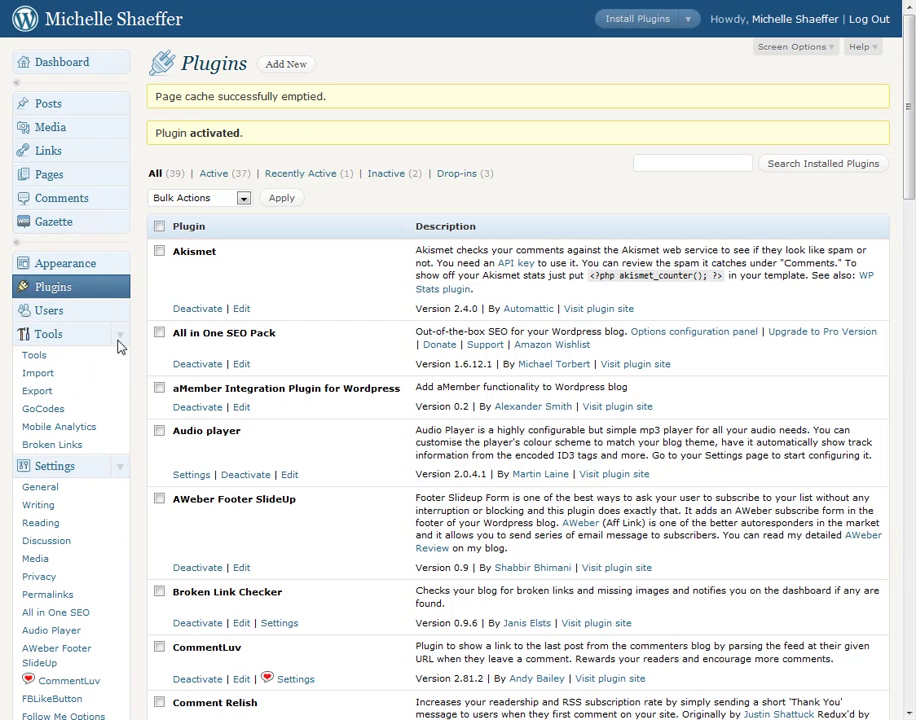
pyautogui.click(120, 466)
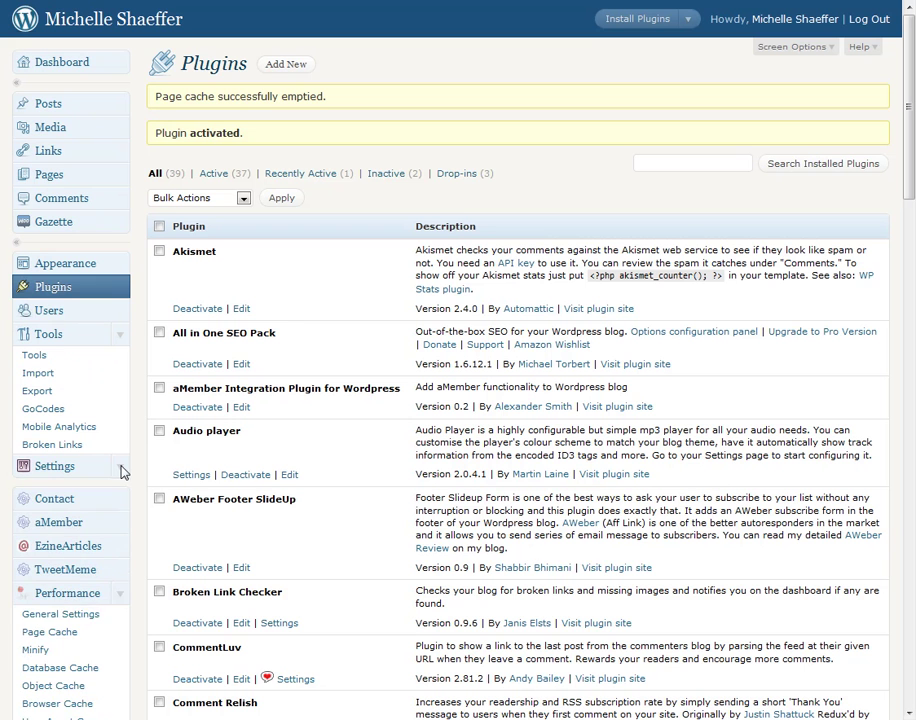
pyautogui.click(122, 596)
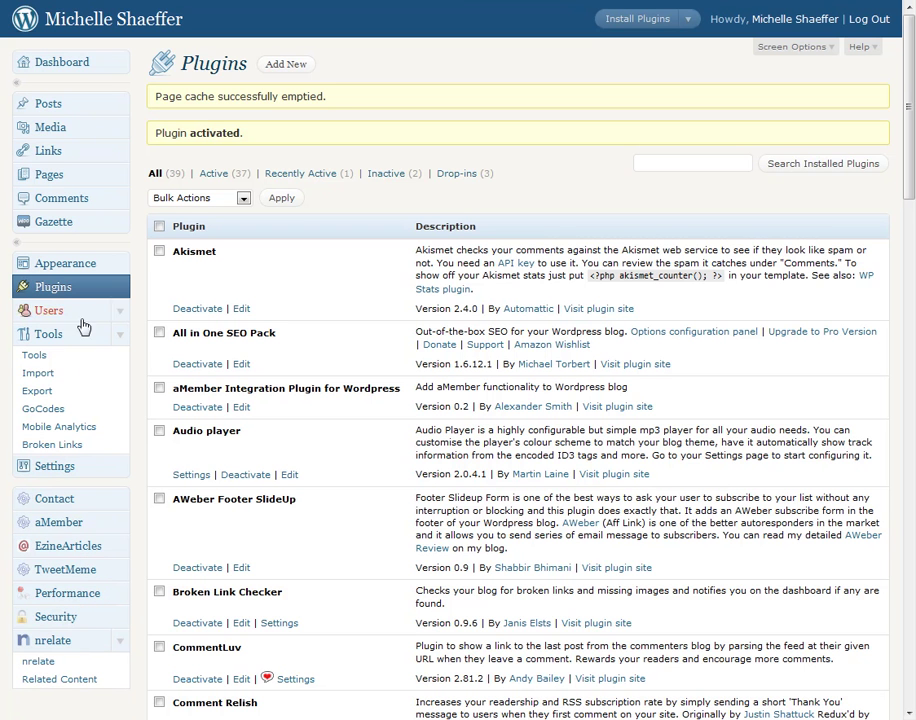
pyautogui.click(120, 640)
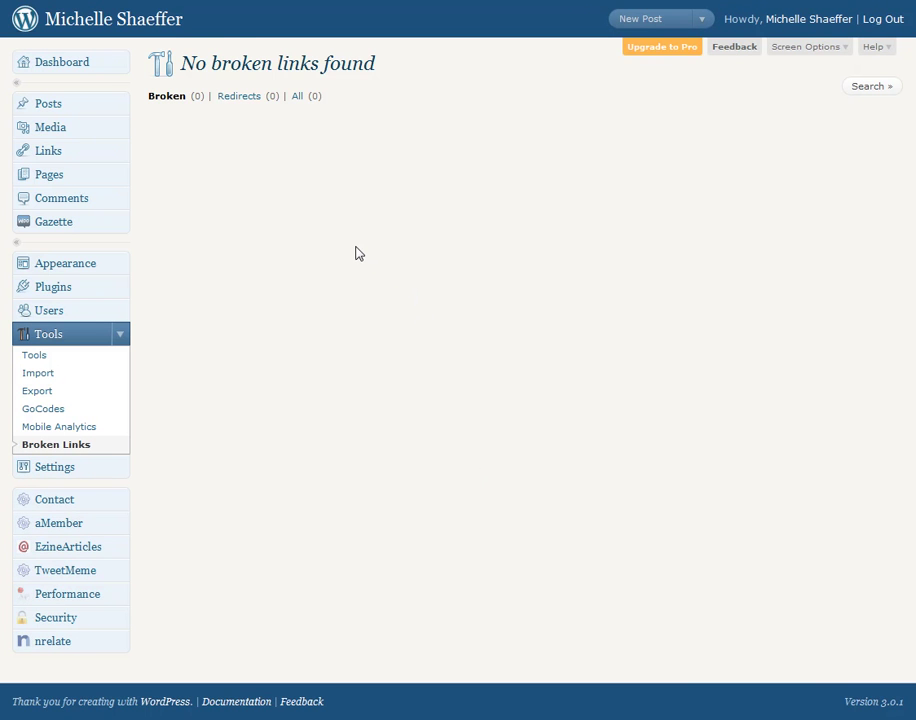
# Step: Open and close the link search filters, then expand Settings to reach Link Checker
pyautogui.click(858, 89)
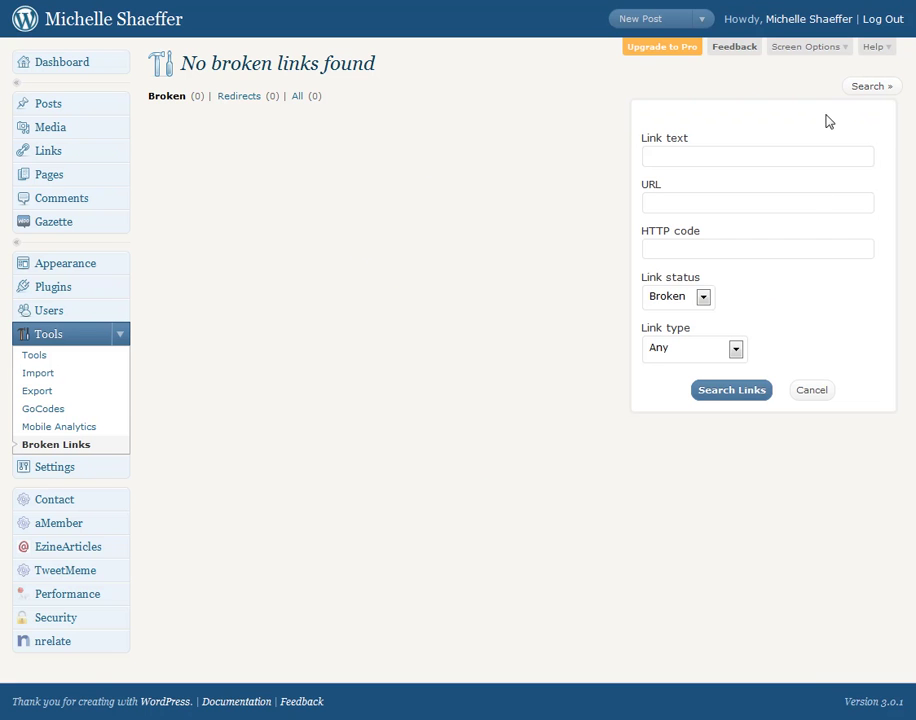
pyautogui.click(864, 88)
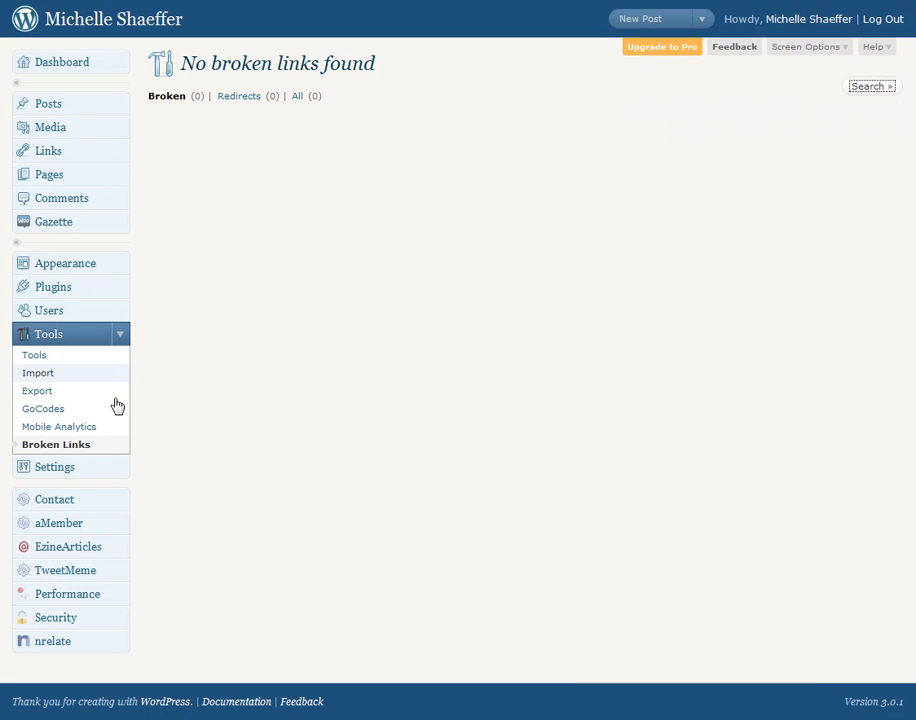
pyautogui.click(119, 470)
pyautogui.scroll(-3, 128, 530)
pyautogui.scroll(-3, 128, 536)
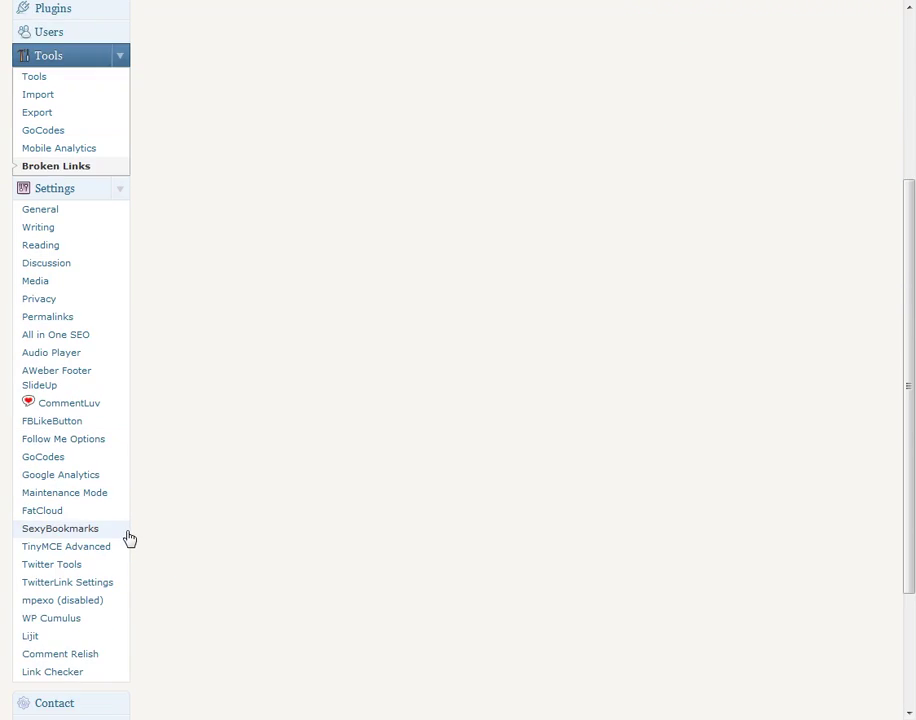
pyautogui.scroll(-2, 129, 538)
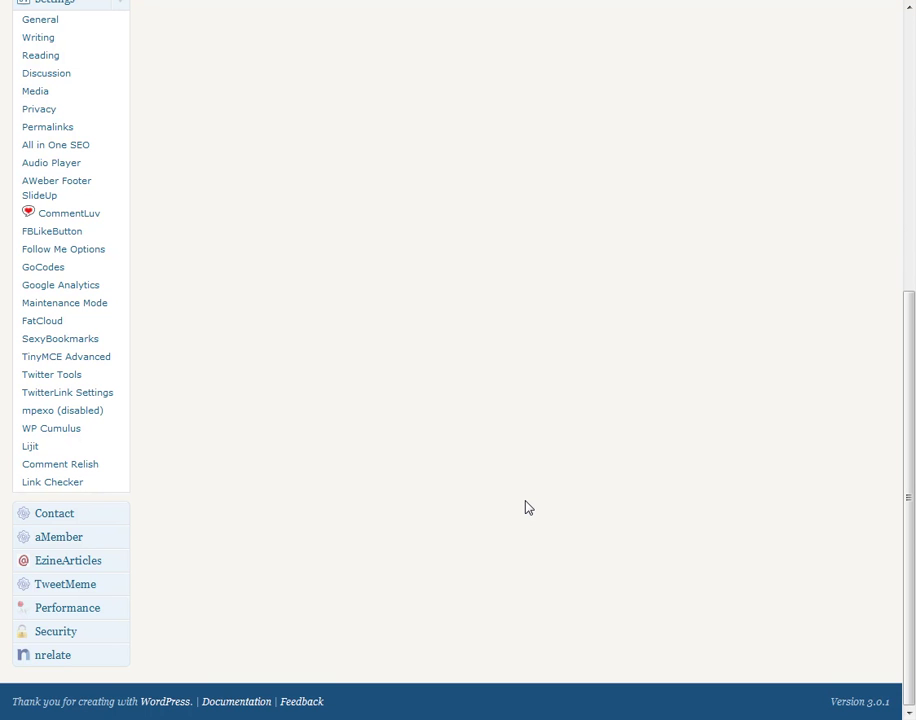
pyautogui.scroll(2, 527, 507)
pyautogui.scroll(2, 527, 507)
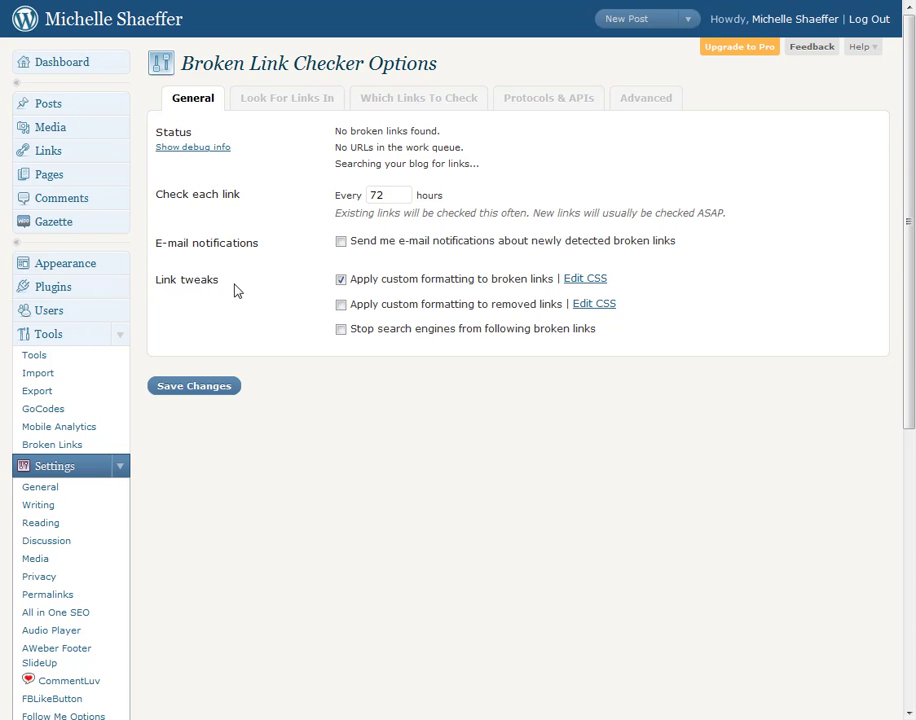
pyautogui.click(262, 106)
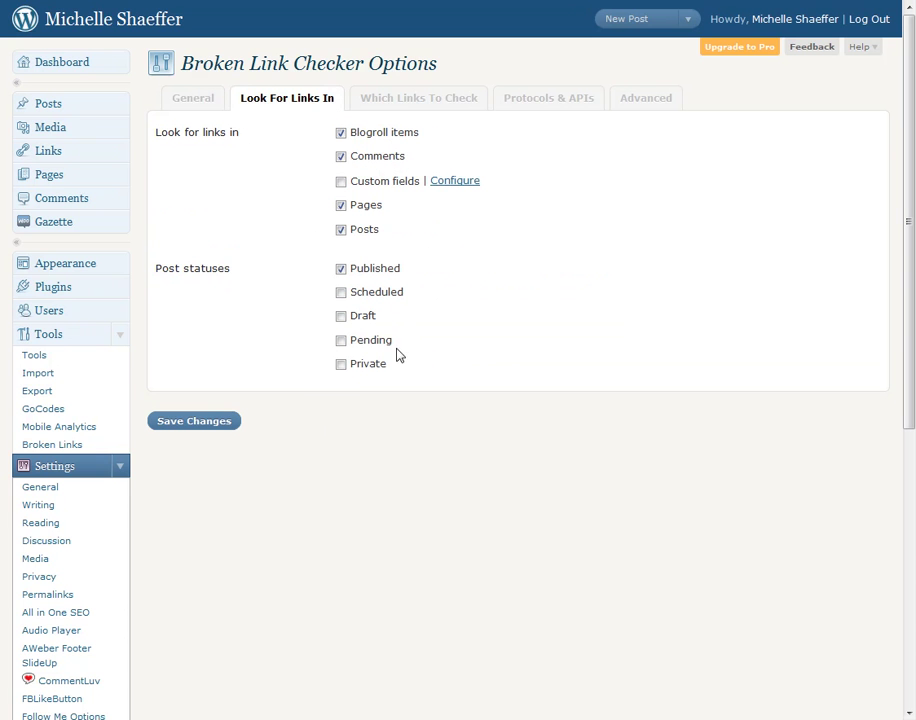
pyautogui.click(437, 102)
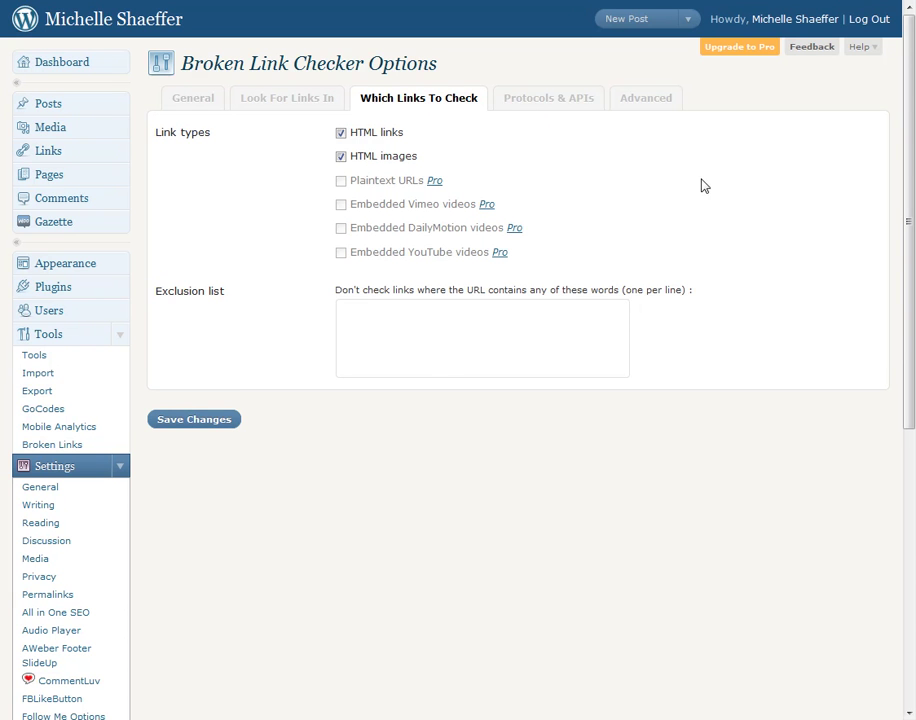
pyautogui.click(576, 95)
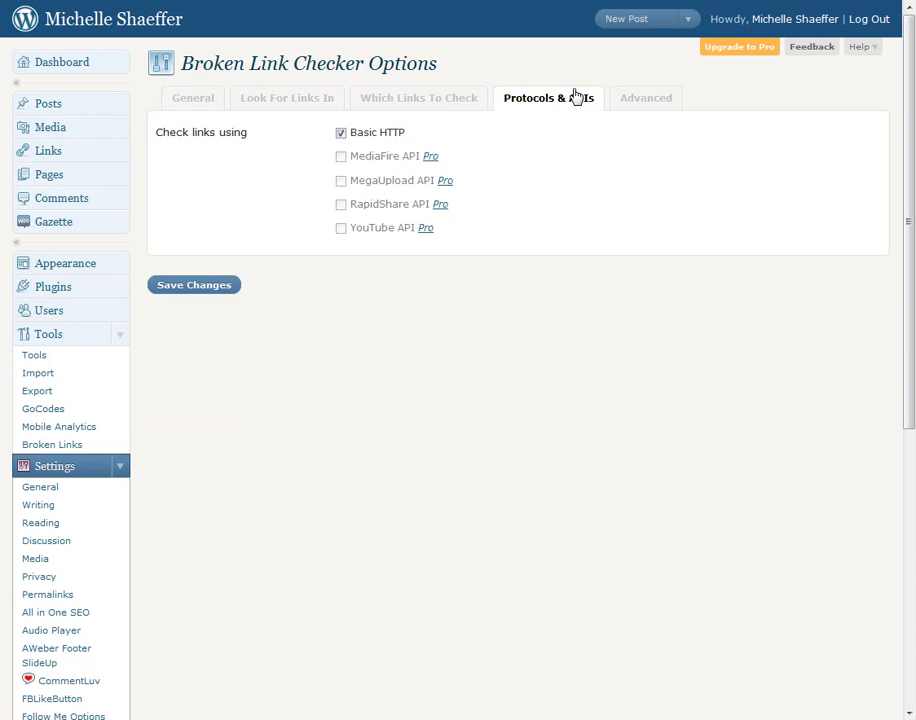
pyautogui.click(645, 100)
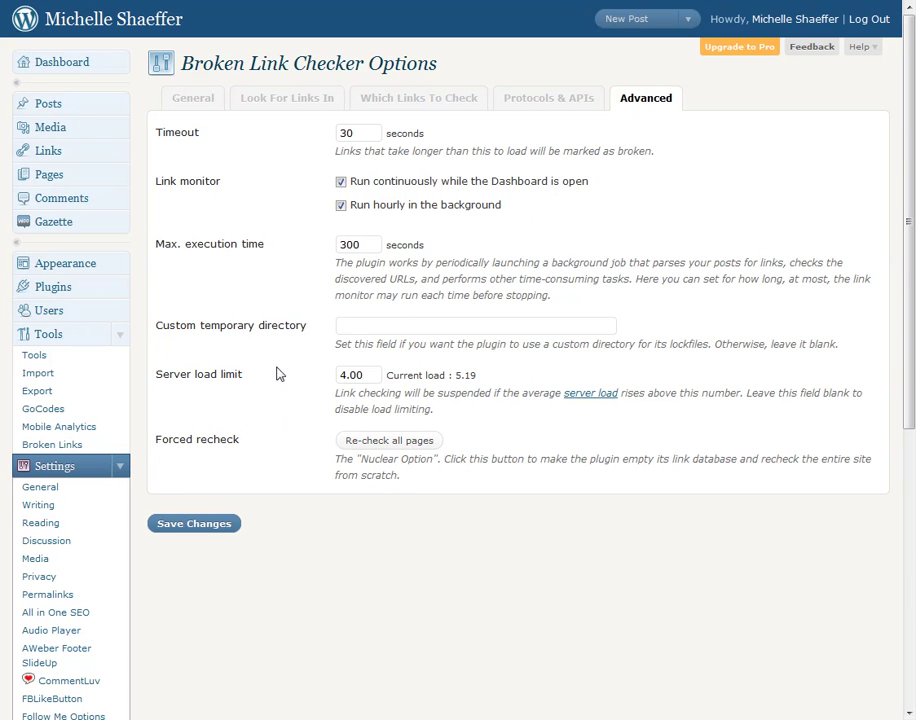
pyautogui.click(200, 104)
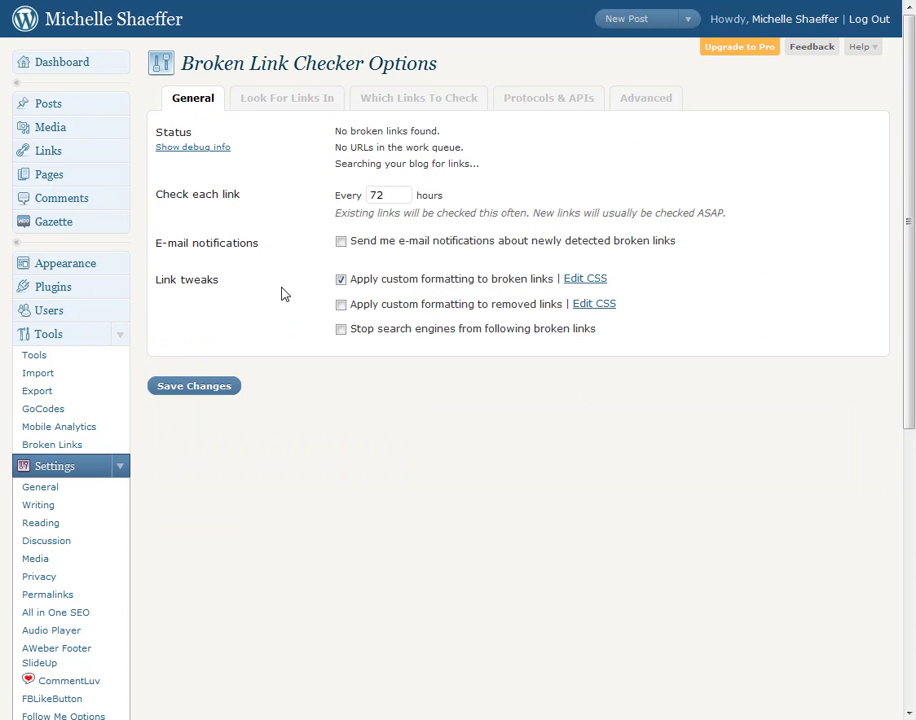